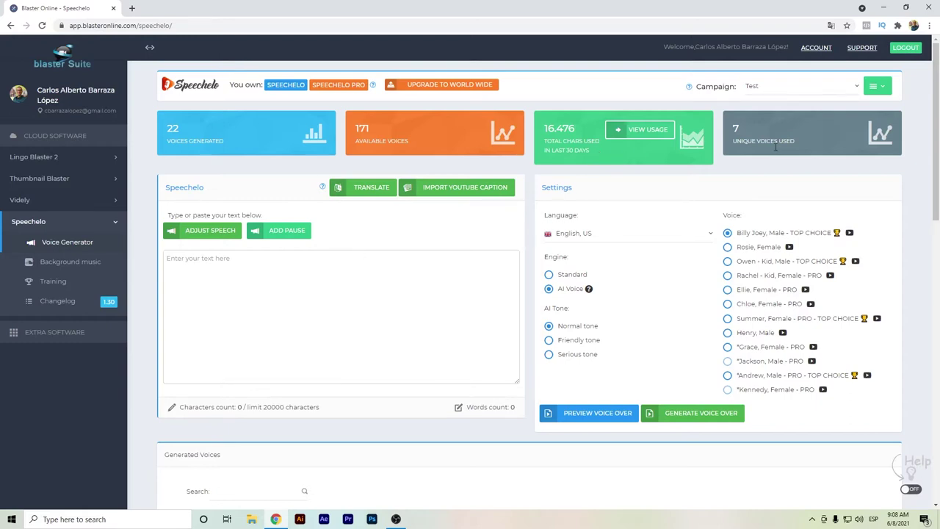
# Step: Browse the voice-over language list, then close it with English, US still selected
pyautogui.click(580, 233)
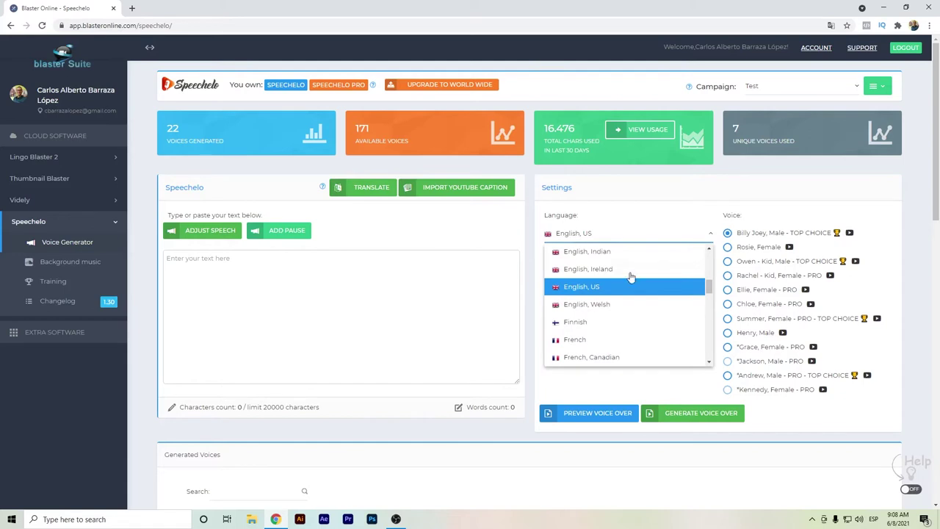
pyautogui.scroll(-1, 631, 277)
pyautogui.scroll(2, 631, 277)
pyautogui.scroll(1, 635, 277)
pyautogui.scroll(2, 650, 277)
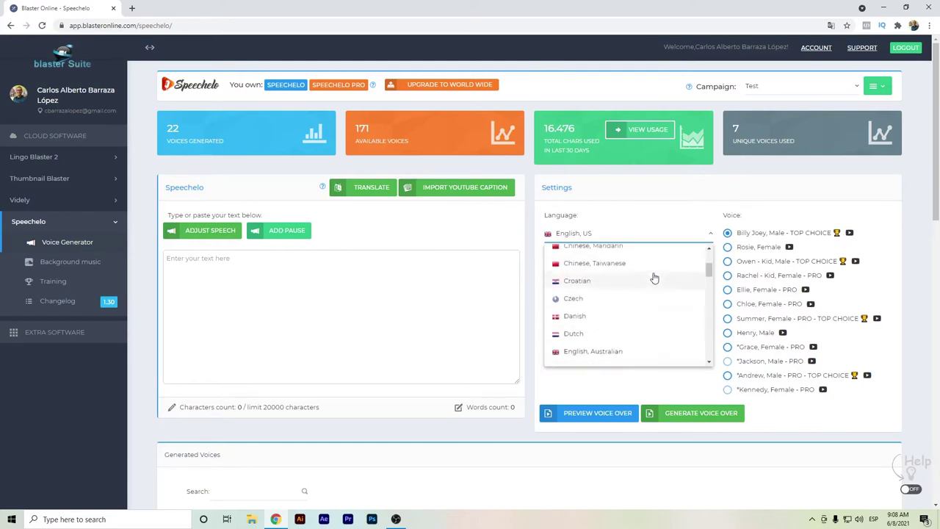
pyautogui.scroll(2, 602, 272)
pyautogui.scroll(-1, 611, 272)
pyautogui.scroll(-5, 609, 269)
pyautogui.scroll(-2, 613, 279)
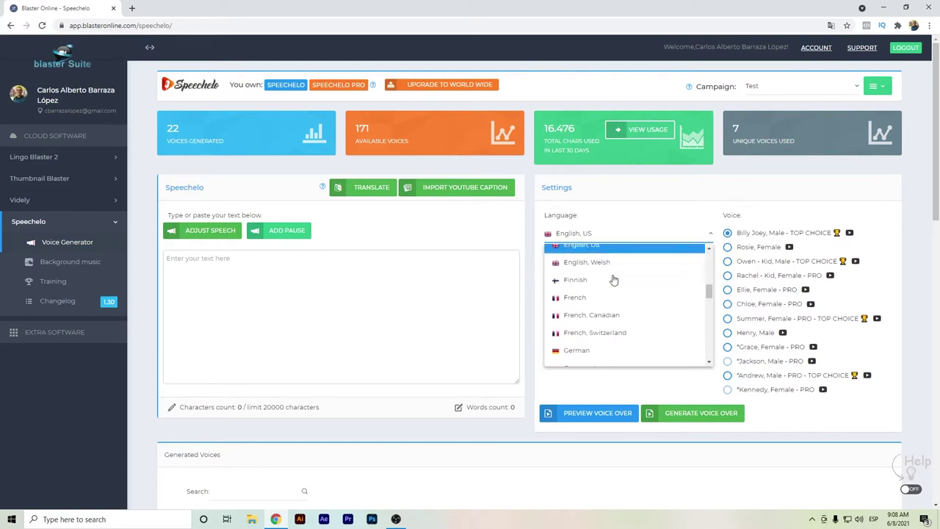
pyautogui.scroll(-2, 613, 279)
pyautogui.scroll(-2, 613, 279)
pyautogui.scroll(-2, 613, 279)
pyautogui.scroll(-1, 613, 280)
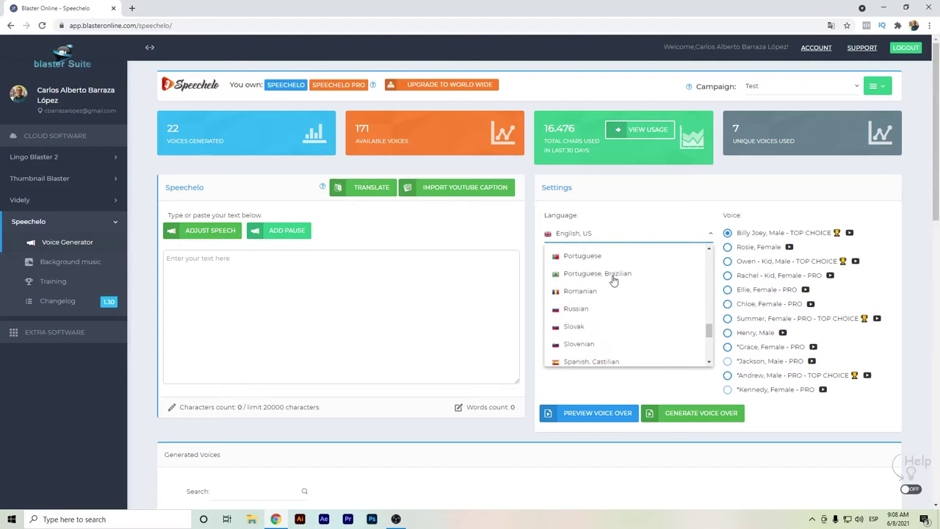
pyautogui.scroll(-1, 613, 279)
pyautogui.scroll(-3, 612, 277)
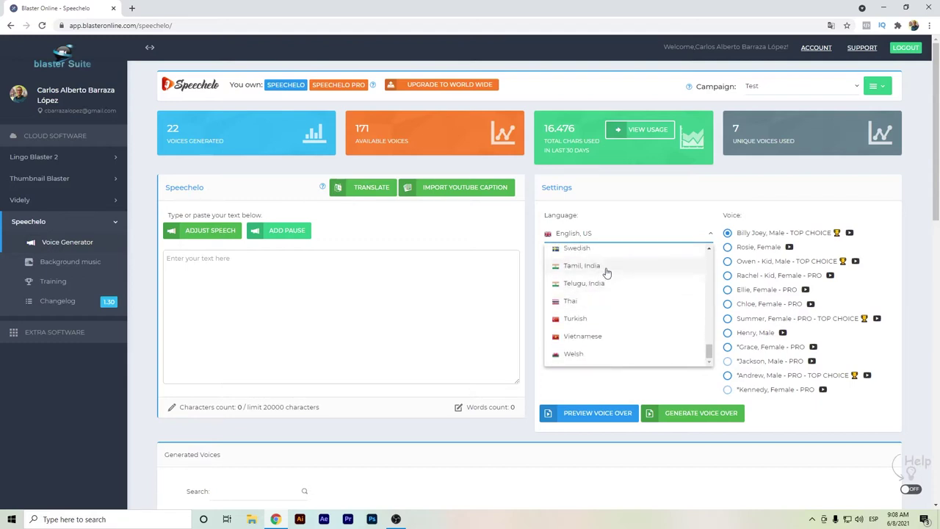
pyautogui.click(630, 235)
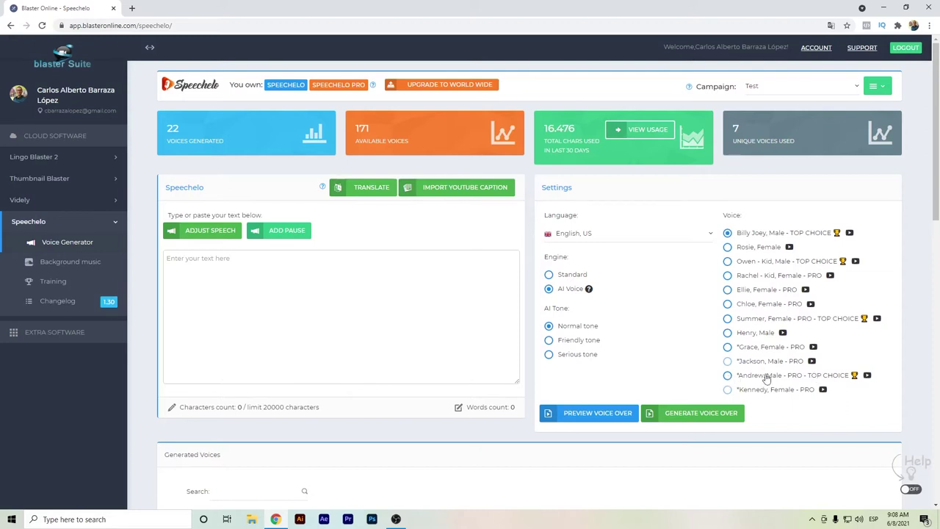
# Step: Choose the Andrew voice and enter 'Hello, I am Andrew. This is a Text to speech voice. I am from Speechelo.'
pyautogui.click(727, 378)
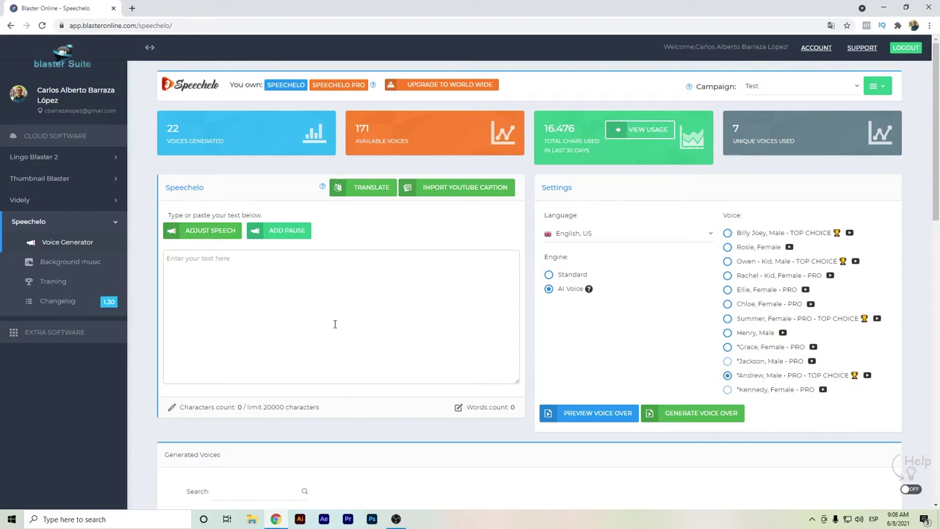
pyautogui.click(332, 318)
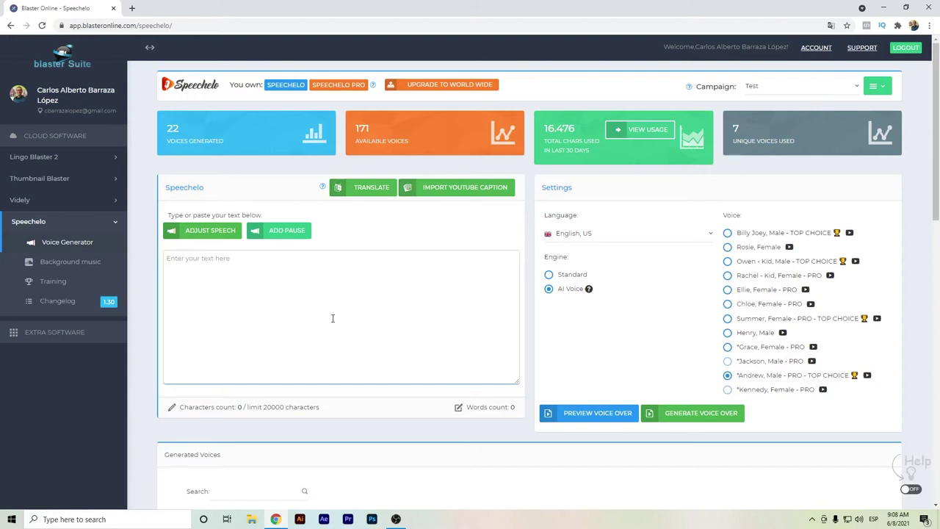
pyautogui.write('He')
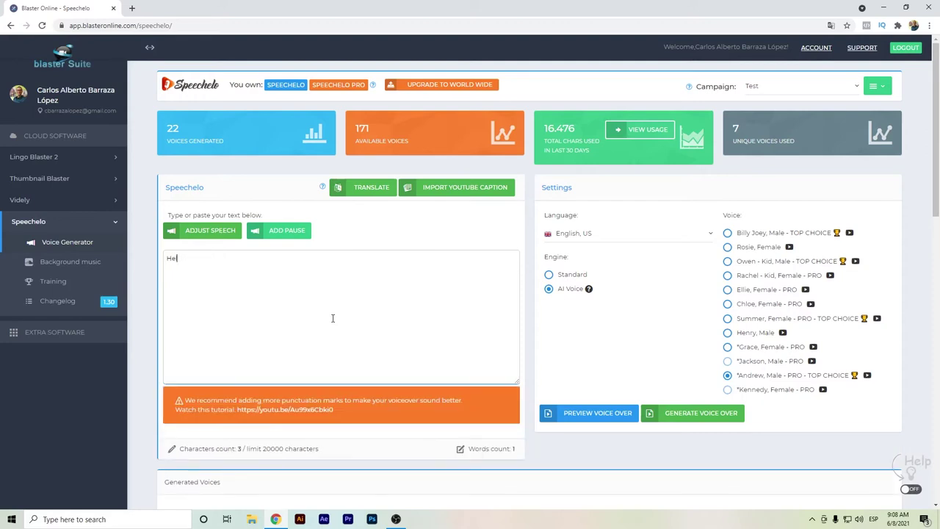
pyautogui.write('llo, I am And')
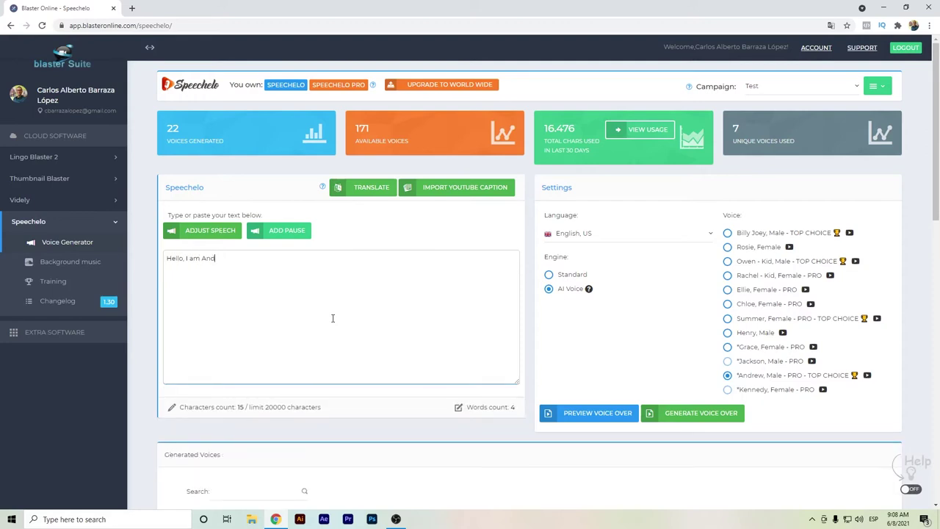
pyautogui.write('rew')
pyautogui.write('. This is a ')
pyautogui.write('Text to spee')
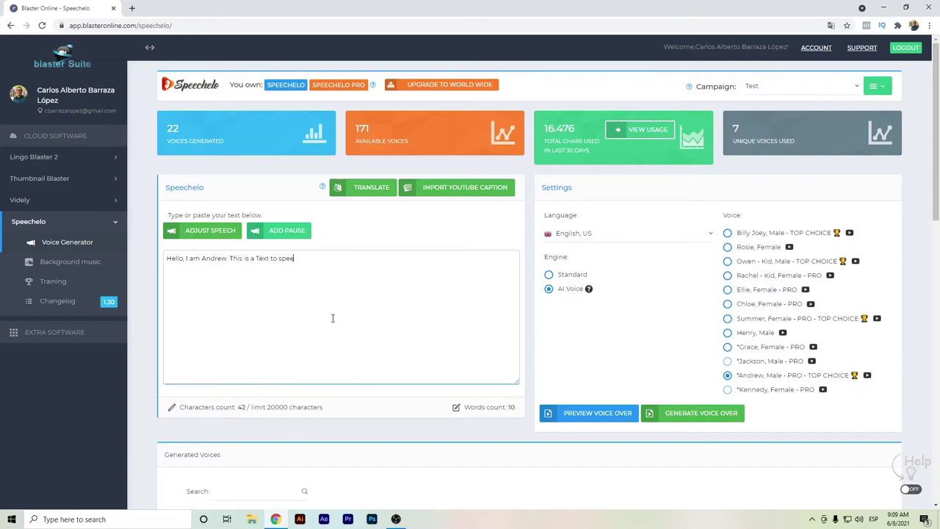
pyautogui.write('ch voice')
pyautogui.write('. I am fr')
pyautogui.write('om Speechelo')
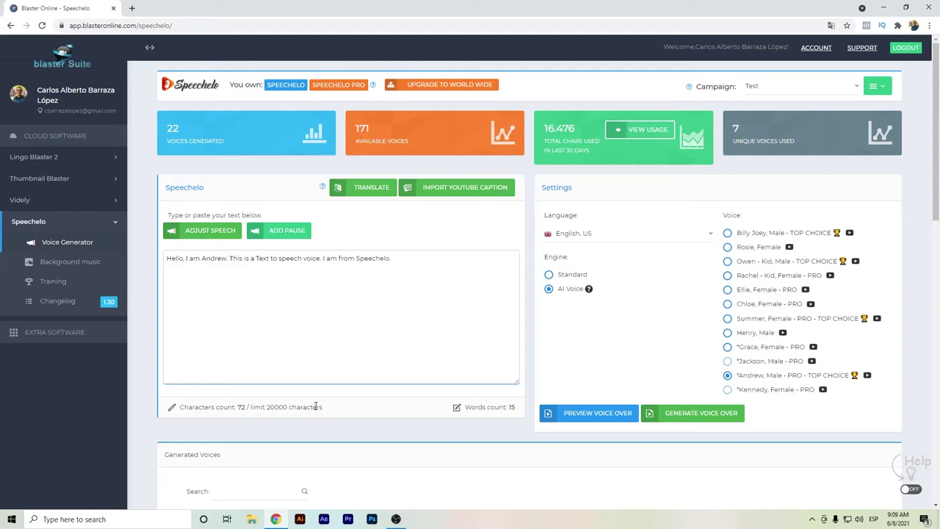
pyautogui.write('.')
pyautogui.scroll(-2, 400, 294)
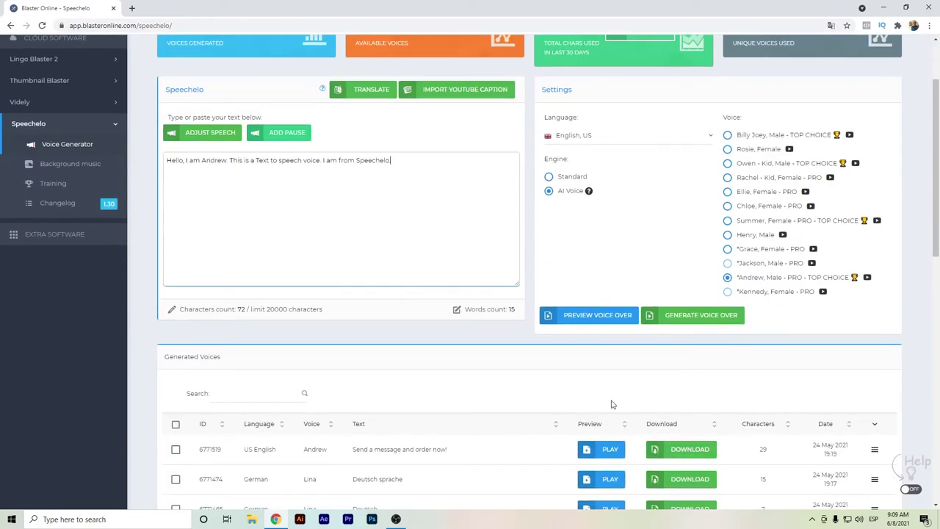
pyautogui.scroll(2, 613, 404)
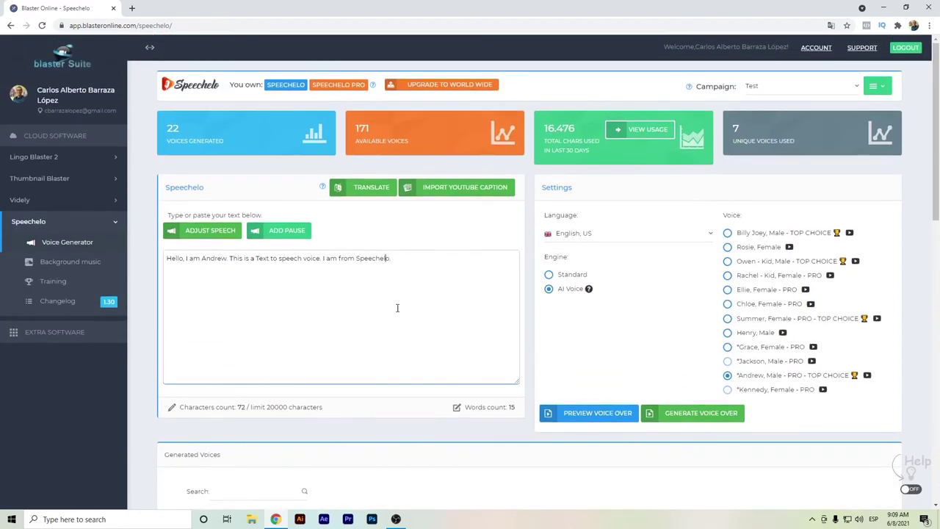
# Step: Preview the script in Andrew's voice, then close the audio preview
pyautogui.click(617, 415)
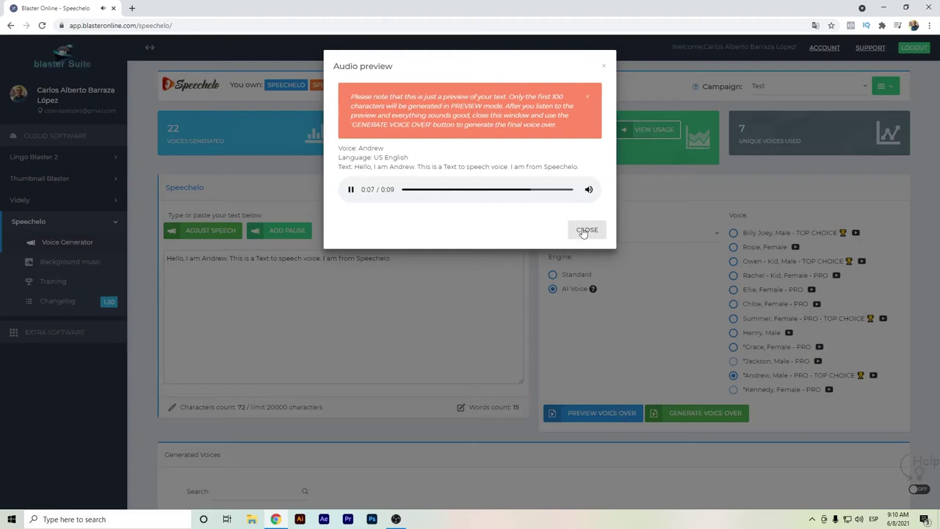
pyautogui.click(587, 231)
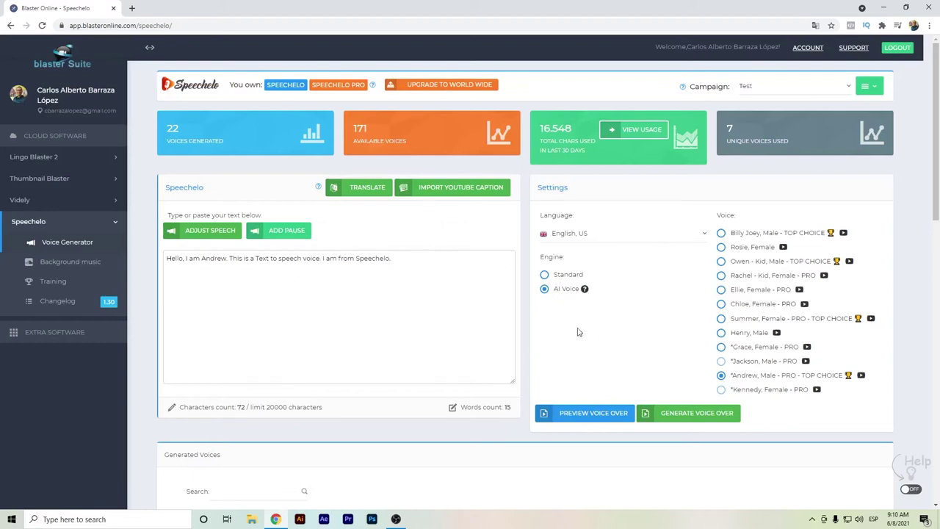
# Step: Switch to Standard voices with Billy Joey, preview the greeting, and close the preview
pyautogui.click(559, 279)
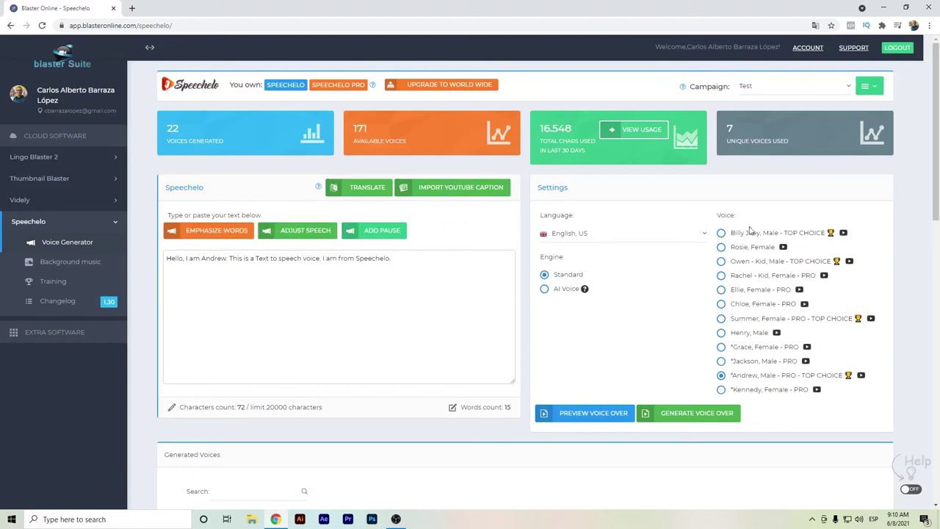
pyautogui.click(722, 233)
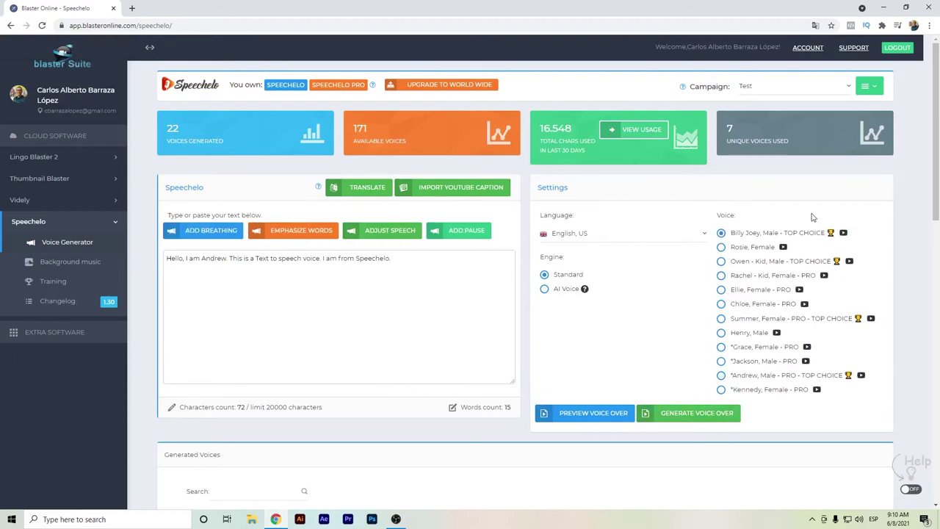
pyautogui.click(586, 413)
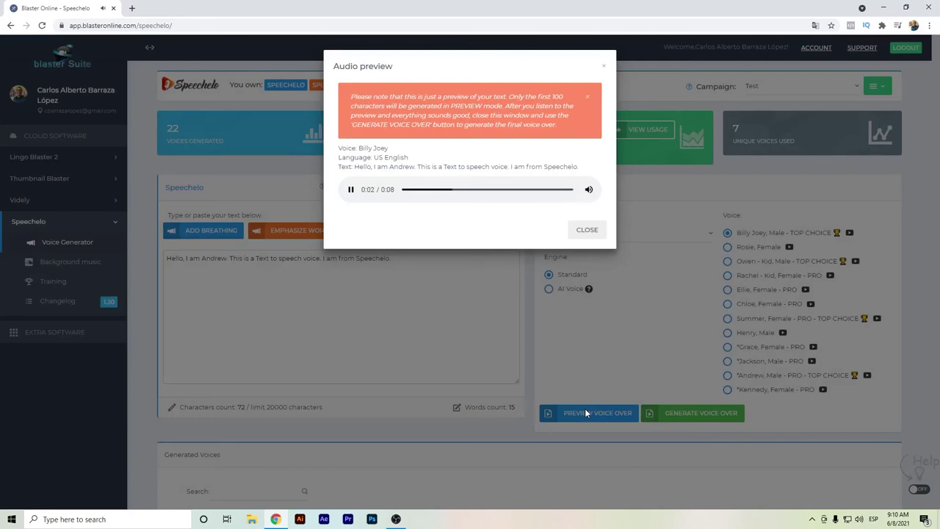
pyautogui.click(587, 229)
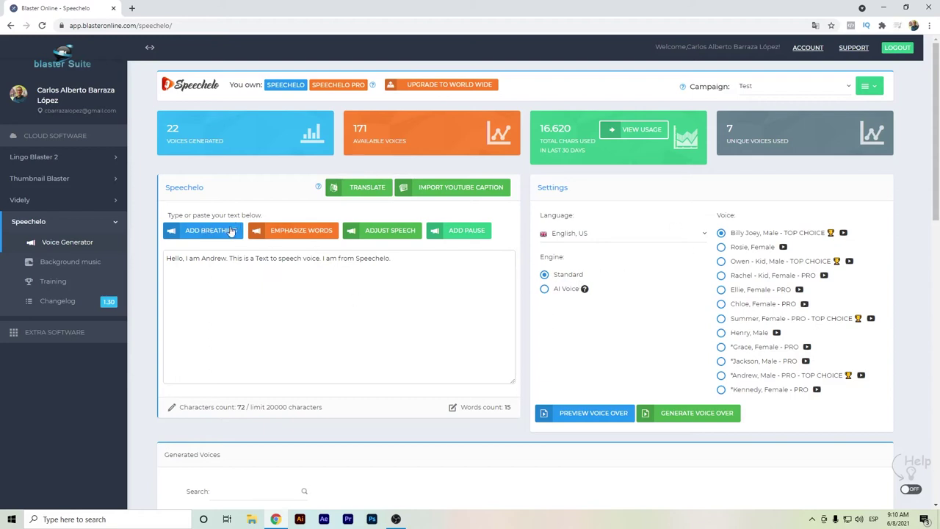
# Step: Switch to the AI Voice engine and generate the greeting's voice-over, acknowledging the confirmation
pyautogui.click(544, 291)
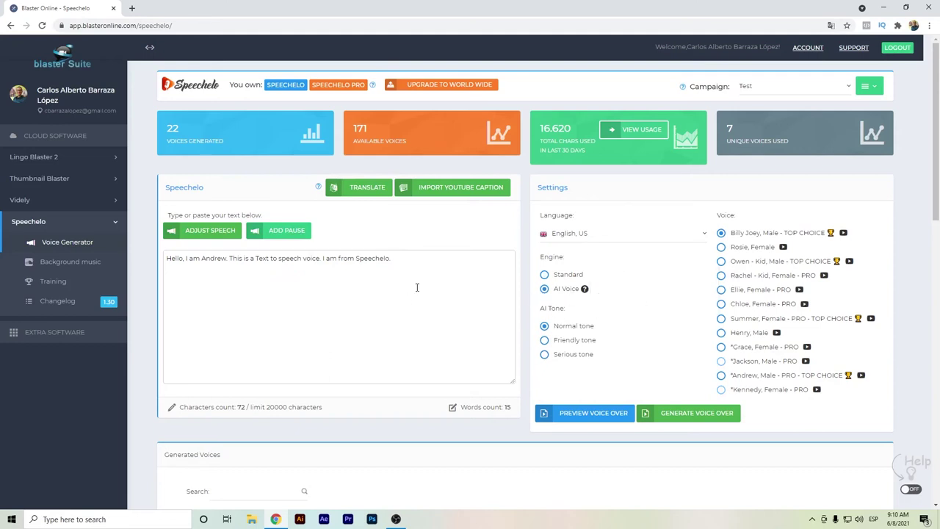
pyautogui.click(711, 423)
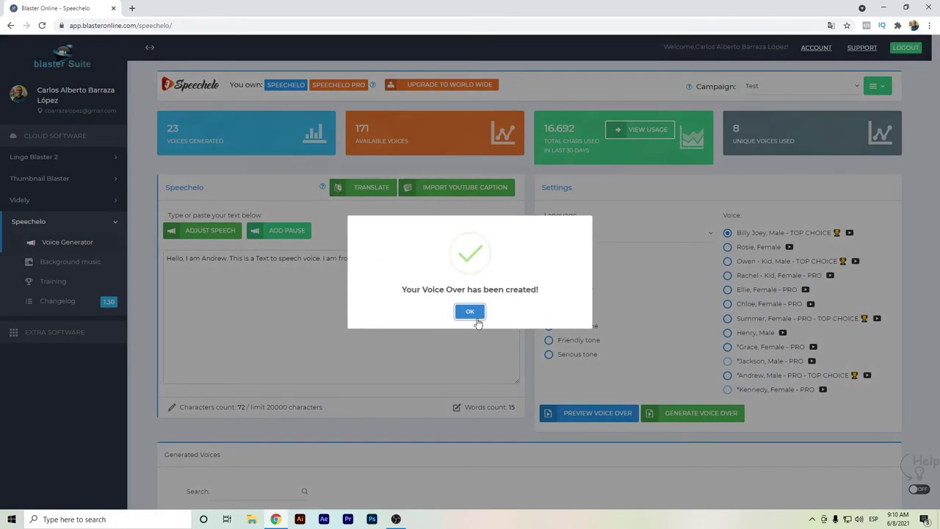
pyautogui.click(472, 313)
# Step: Replace the script with 'Today is a sunny day.' and generate its voice-over
pyautogui.hotkey('ctrl', 'a')
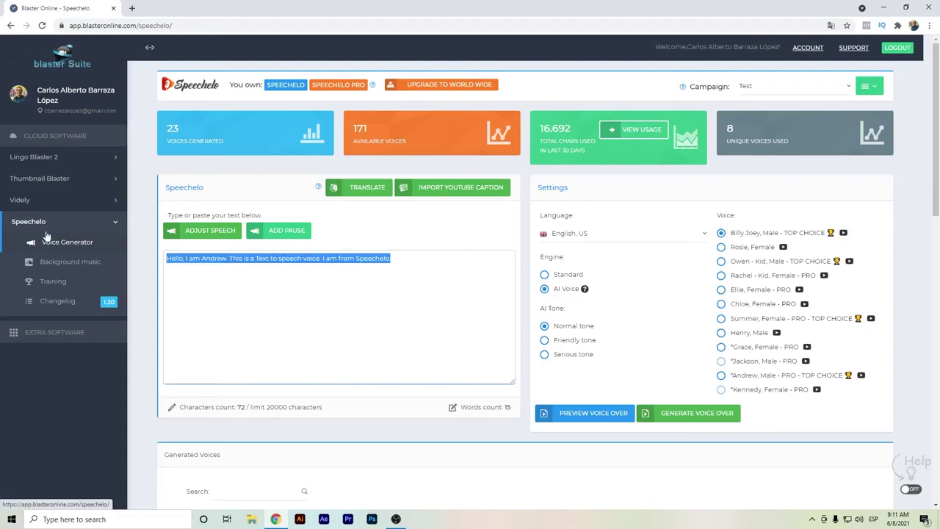
pyautogui.write('Today is a')
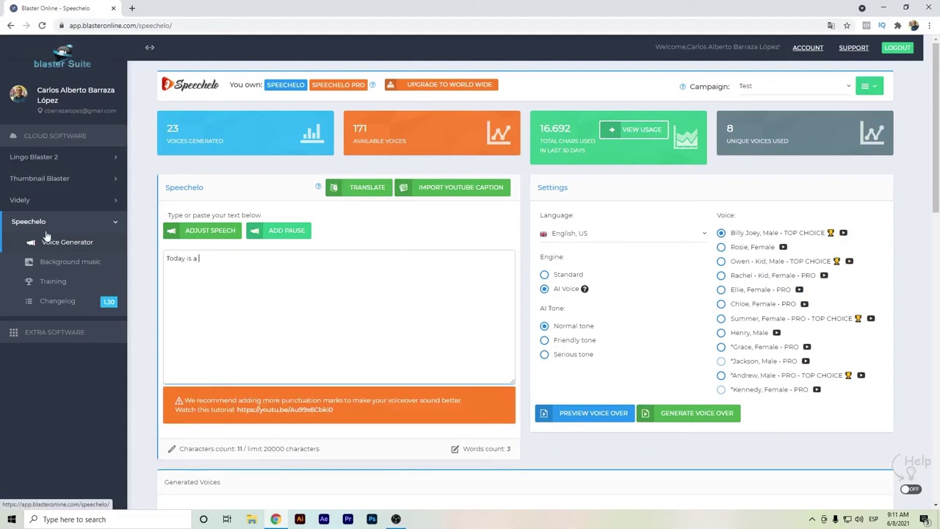
pyautogui.write(' suyn')
pyautogui.press('BackSpace')
pyautogui.press('BackSpace')
pyautogui.write('nny')
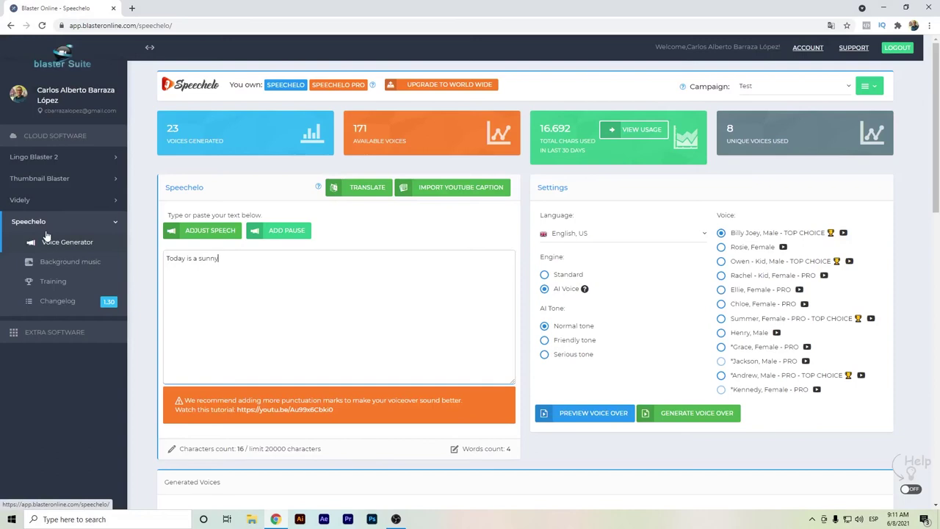
pyautogui.write(' day.')
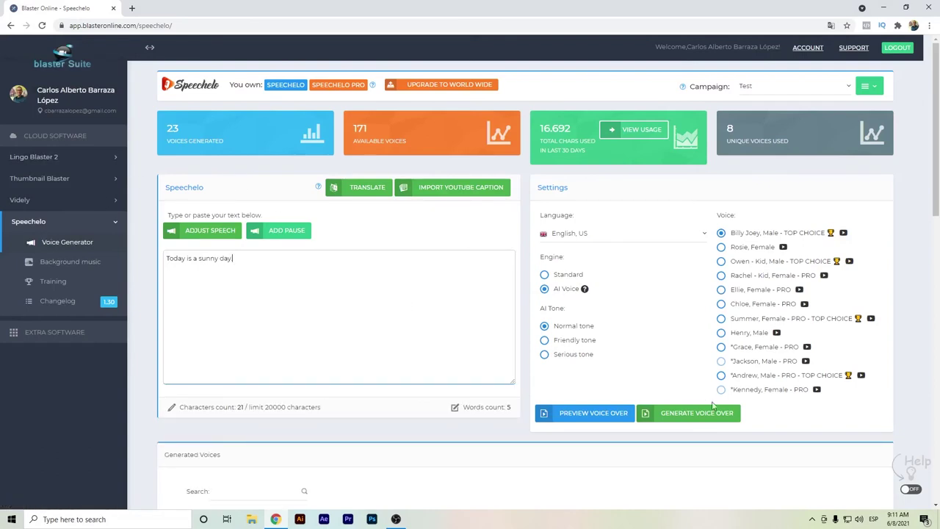
pyautogui.click(672, 417)
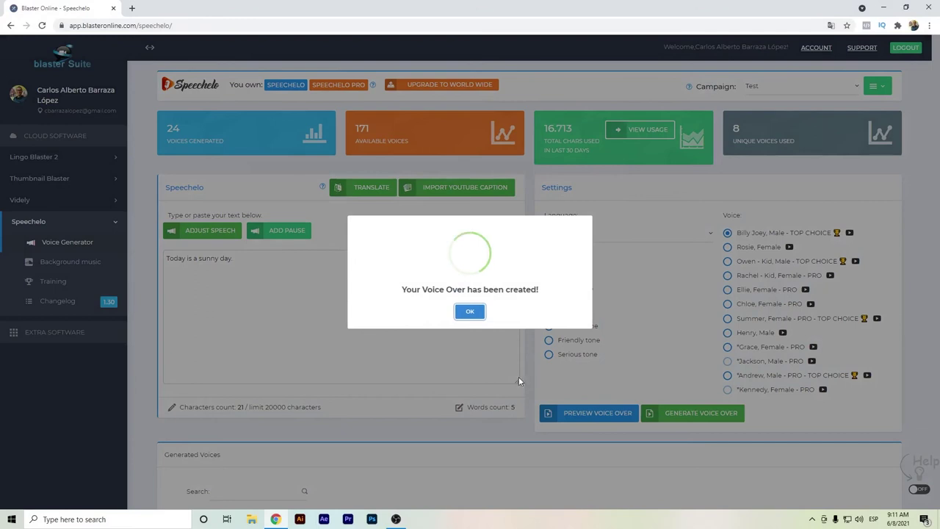
# Step: Merge the sunny day and Andrew greeting voice-overs into one file named 'Mix'
pyautogui.click(470, 311)
pyautogui.scroll(-2, 331, 350)
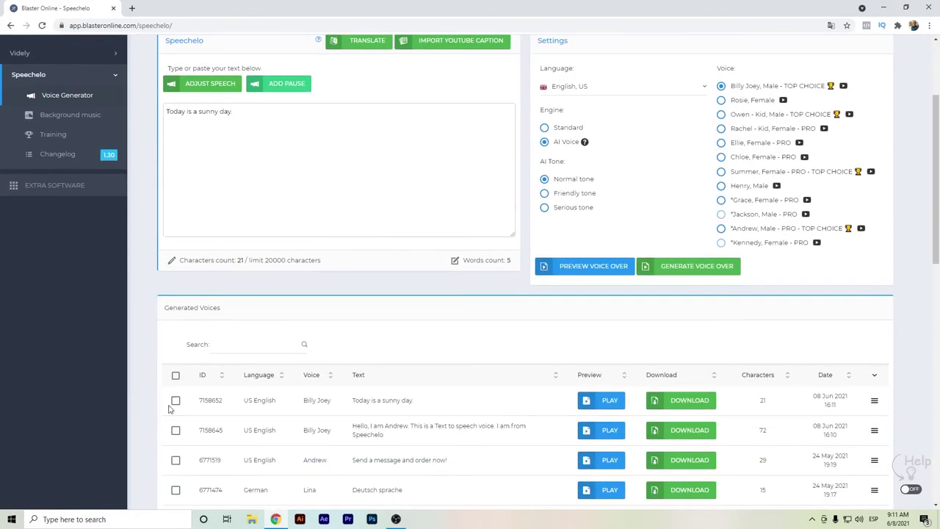
pyautogui.click(176, 430)
pyautogui.click(176, 401)
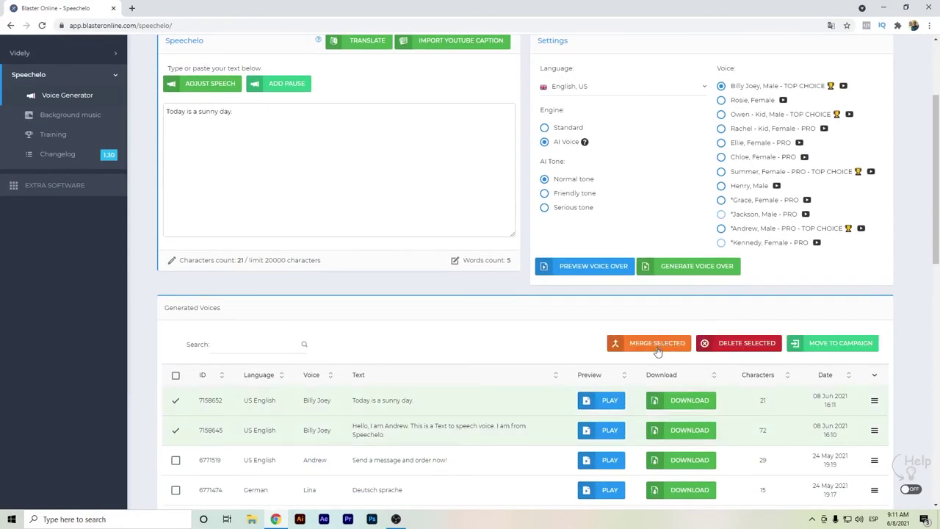
pyautogui.click(657, 345)
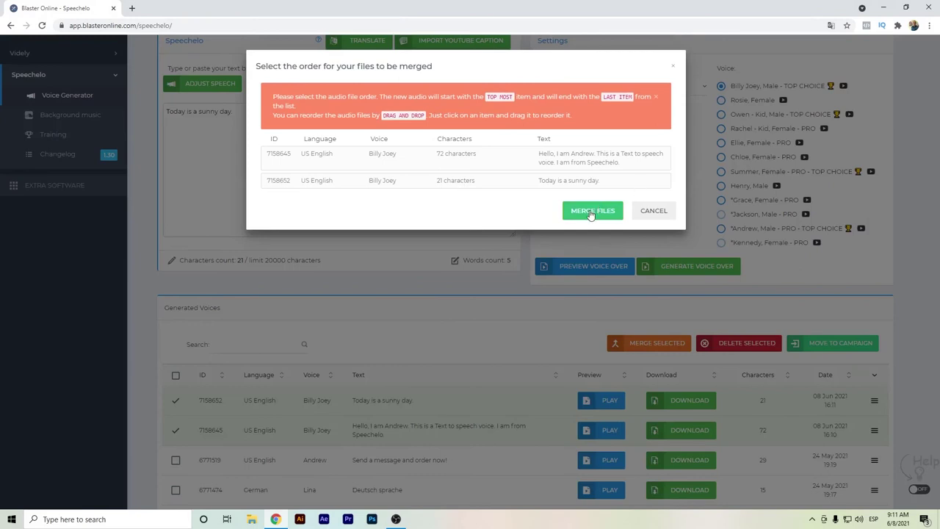
pyautogui.click(591, 212)
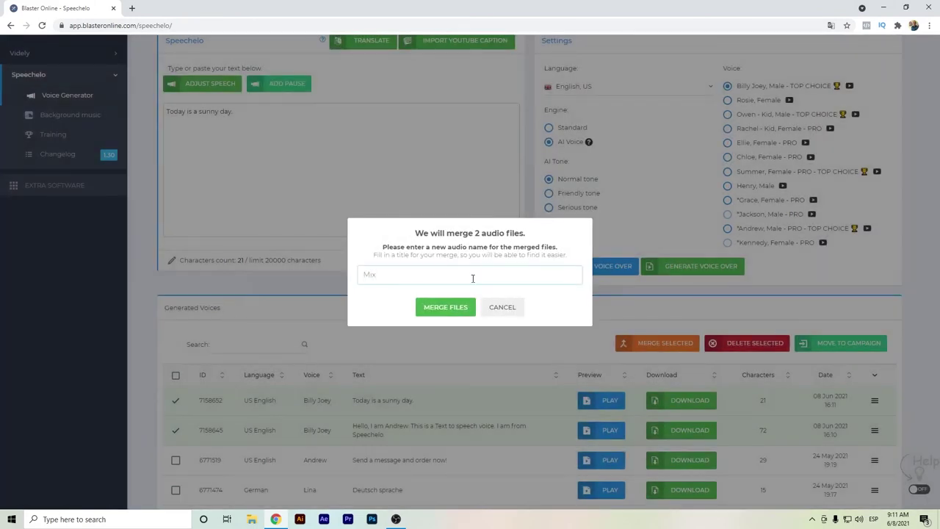
pyautogui.click(445, 307)
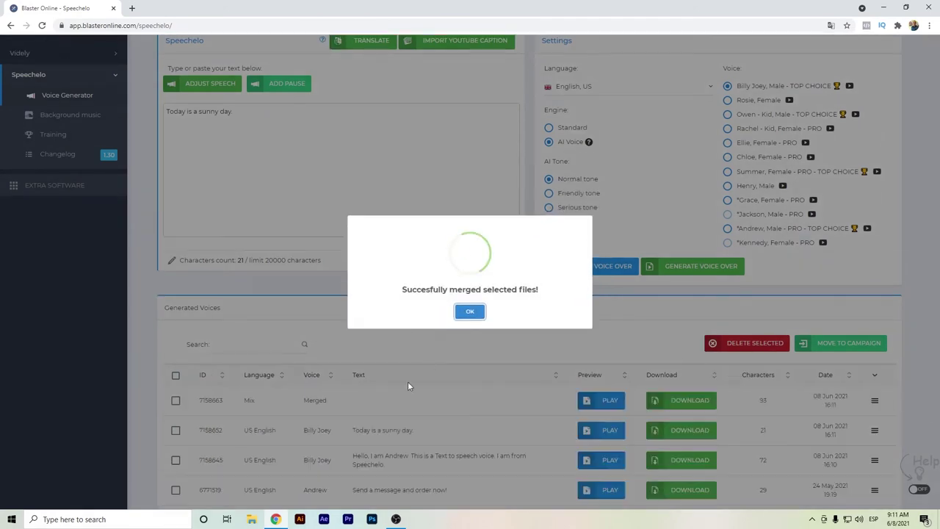
pyautogui.click(470, 313)
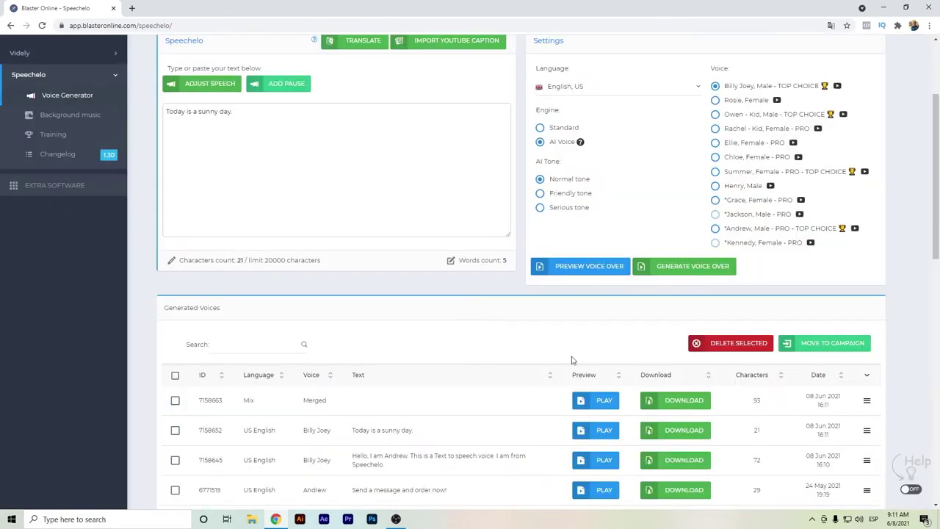
pyautogui.click(599, 406)
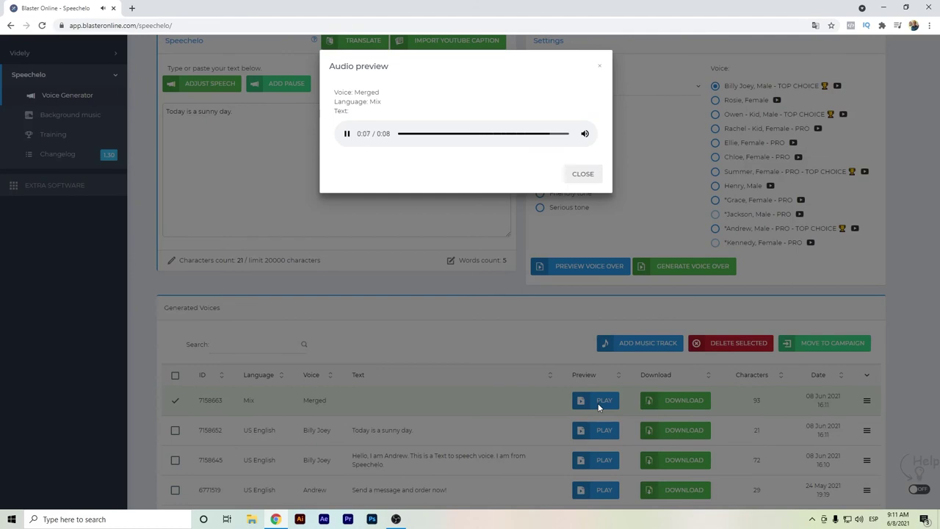
pyautogui.click(574, 176)
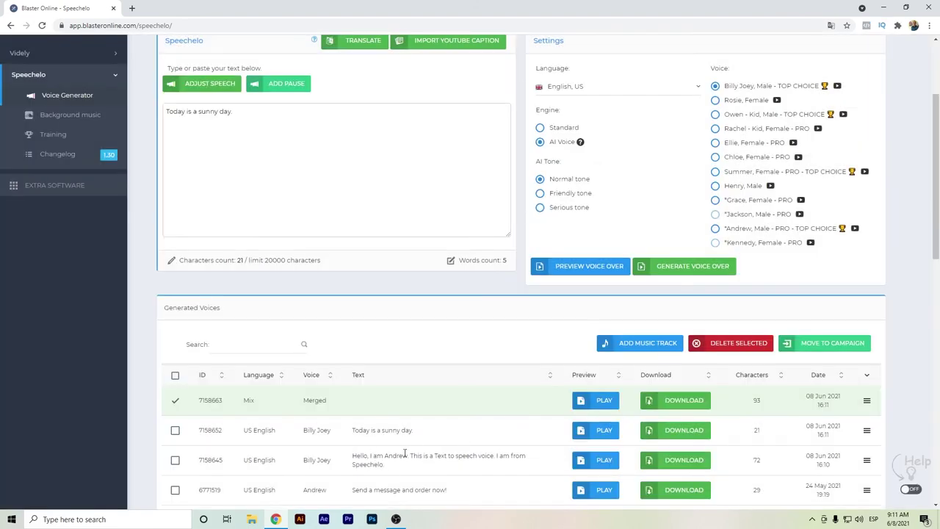
pyautogui.scroll(3, 426, 440)
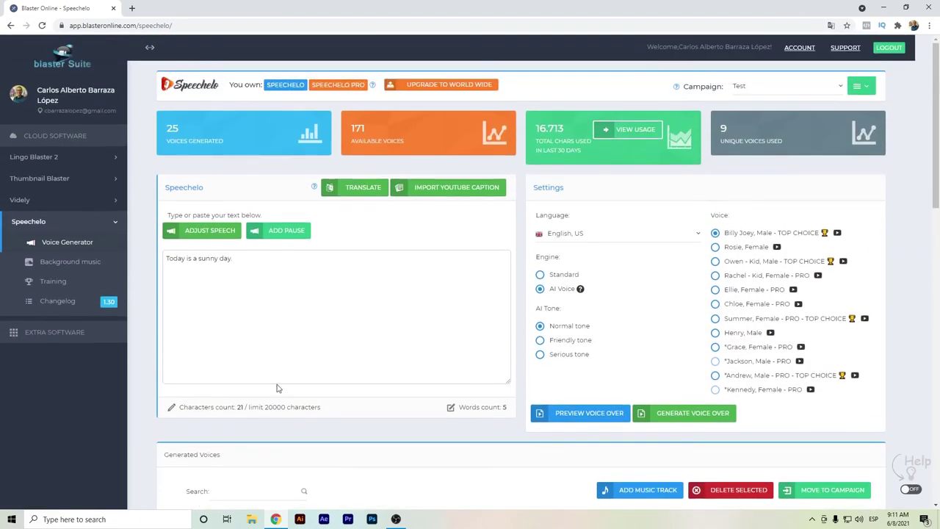